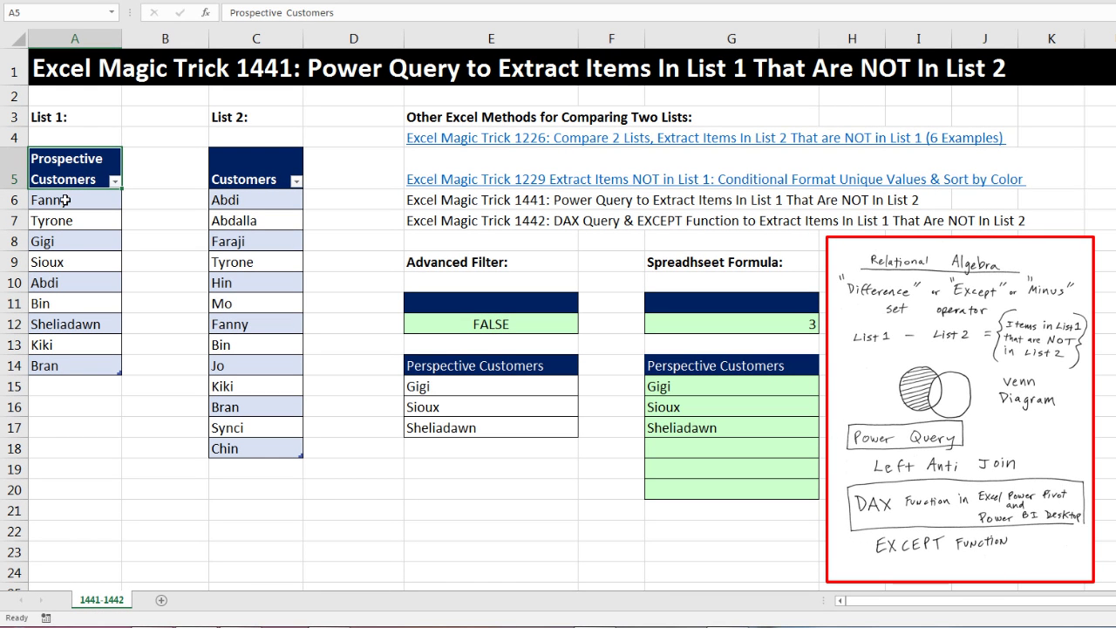
Compare entries in the Prospective Customers and Customers lists and check the table name of each list
{"action": "left_click", "coordinate": [70, 244]}
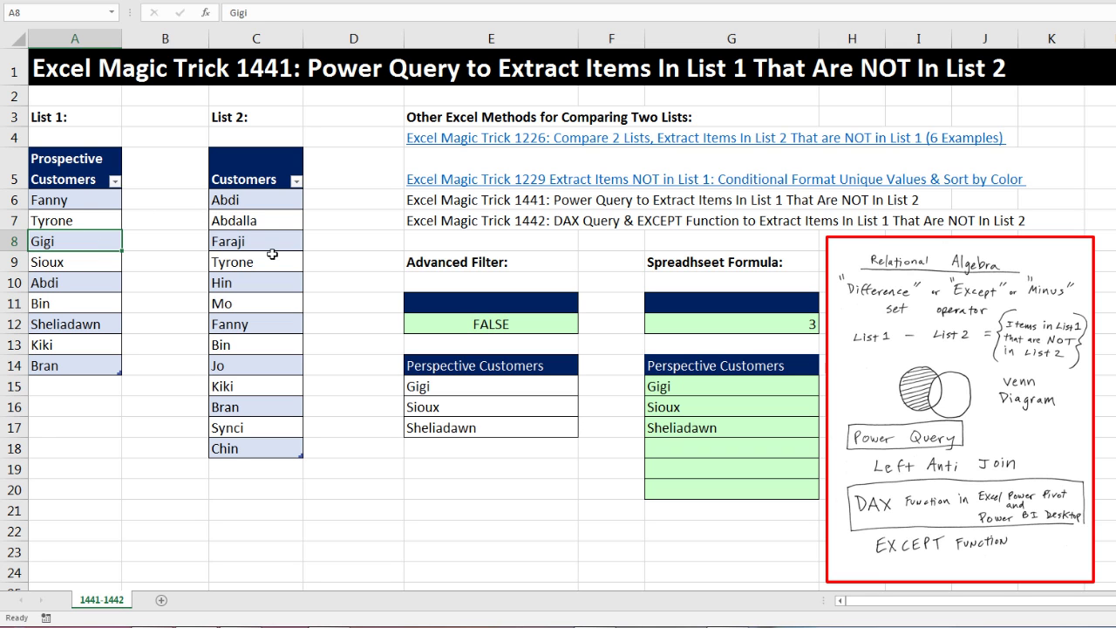
{"action": "left_click", "coordinate": [96, 204]}
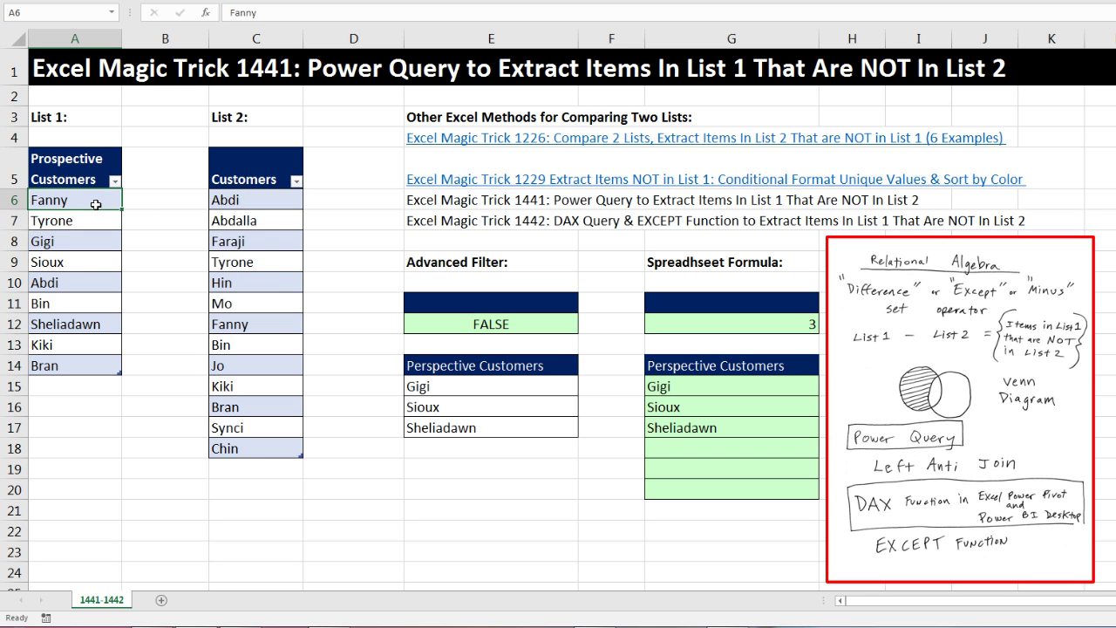
{"action": "left_click", "coordinate": [247, 326]}
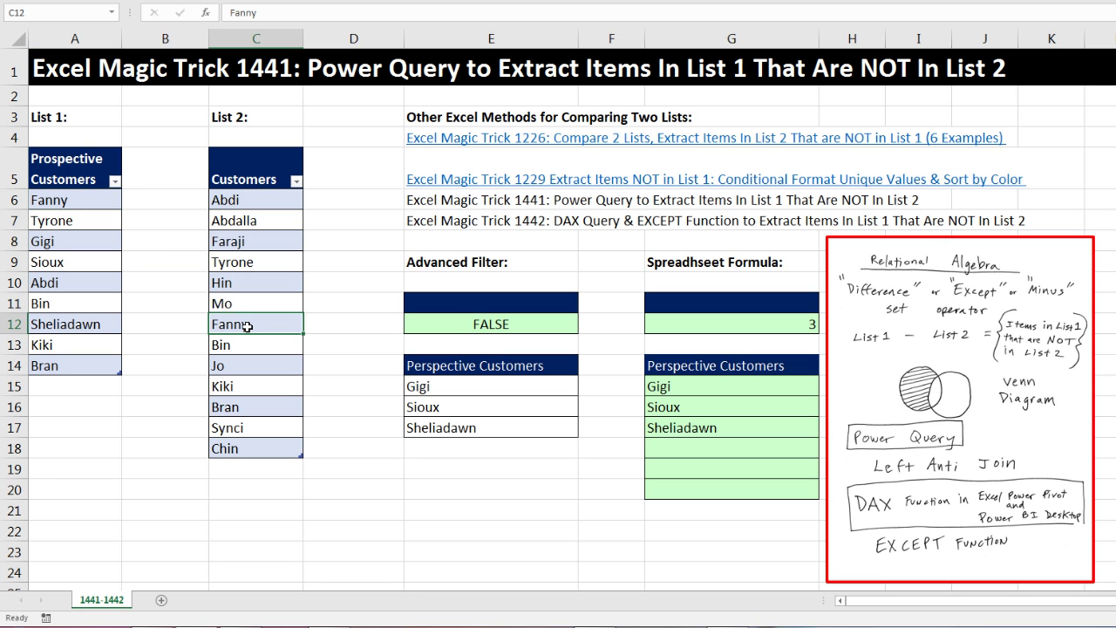
{"action": "left_click", "coordinate": [71, 241]}
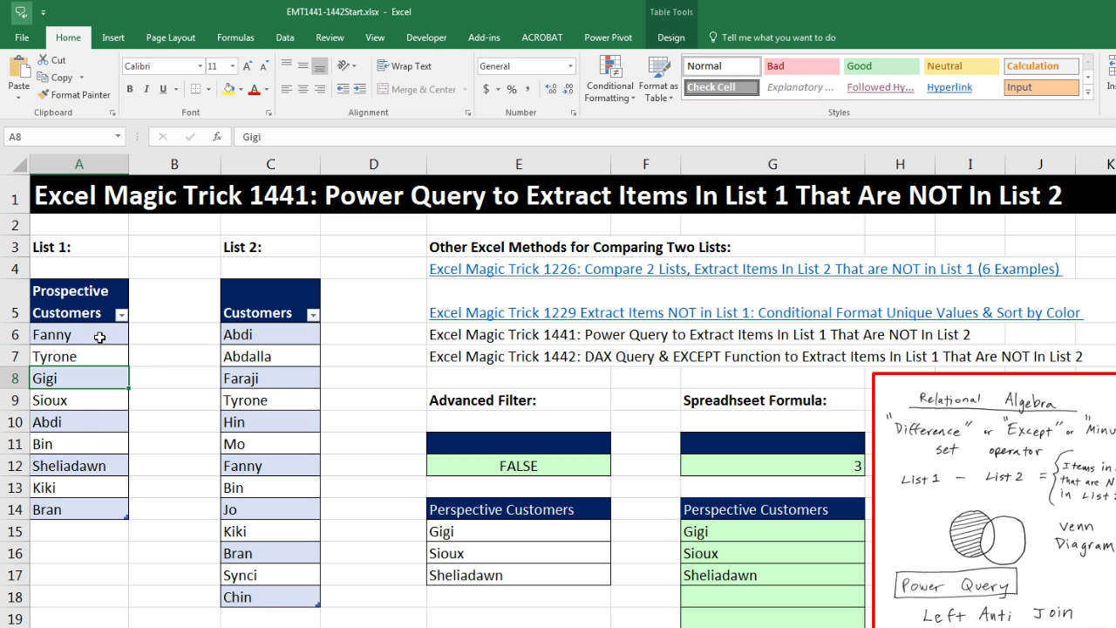
{"action": "left_click", "coordinate": [100, 337]}
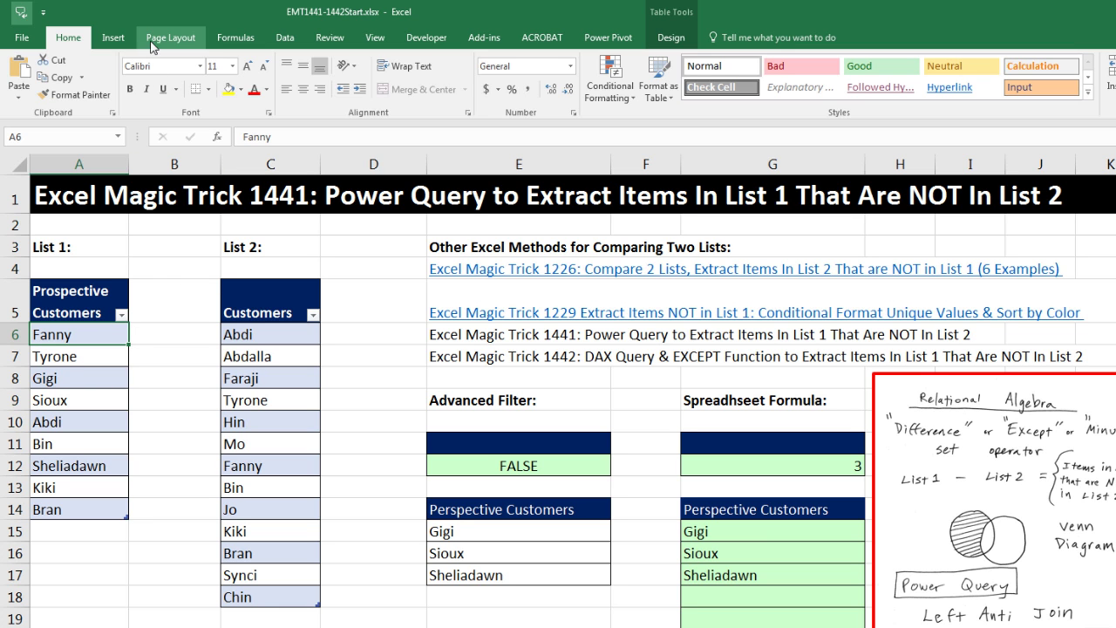
{"action": "left_click", "coordinate": [123, 38]}
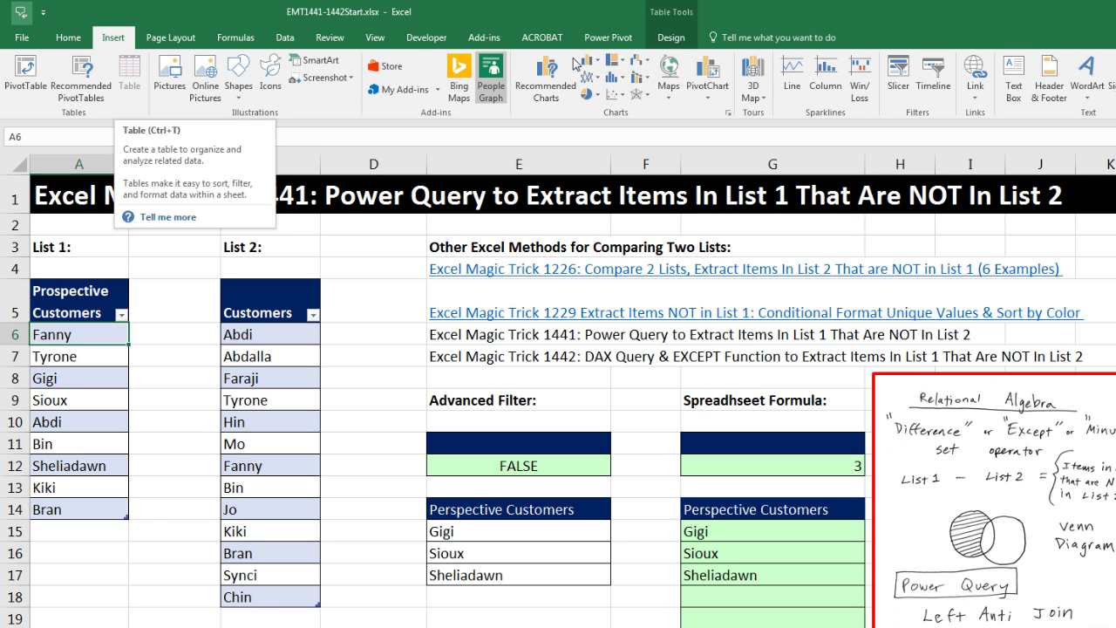
{"action": "left_click", "coordinate": [673, 39]}
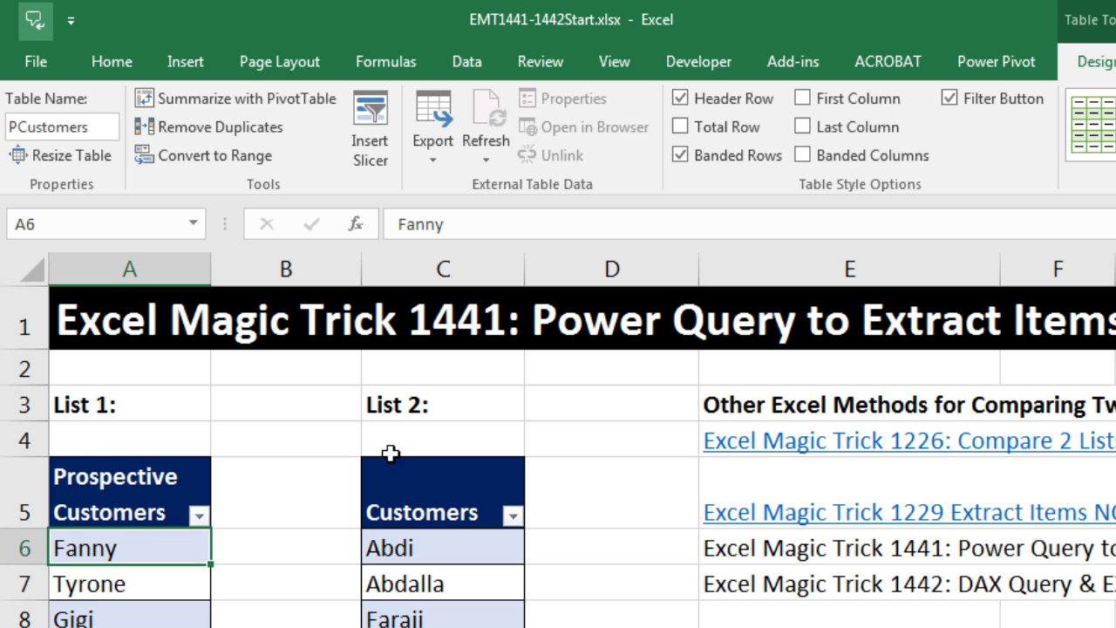
{"action": "left_click", "coordinate": [454, 518]}
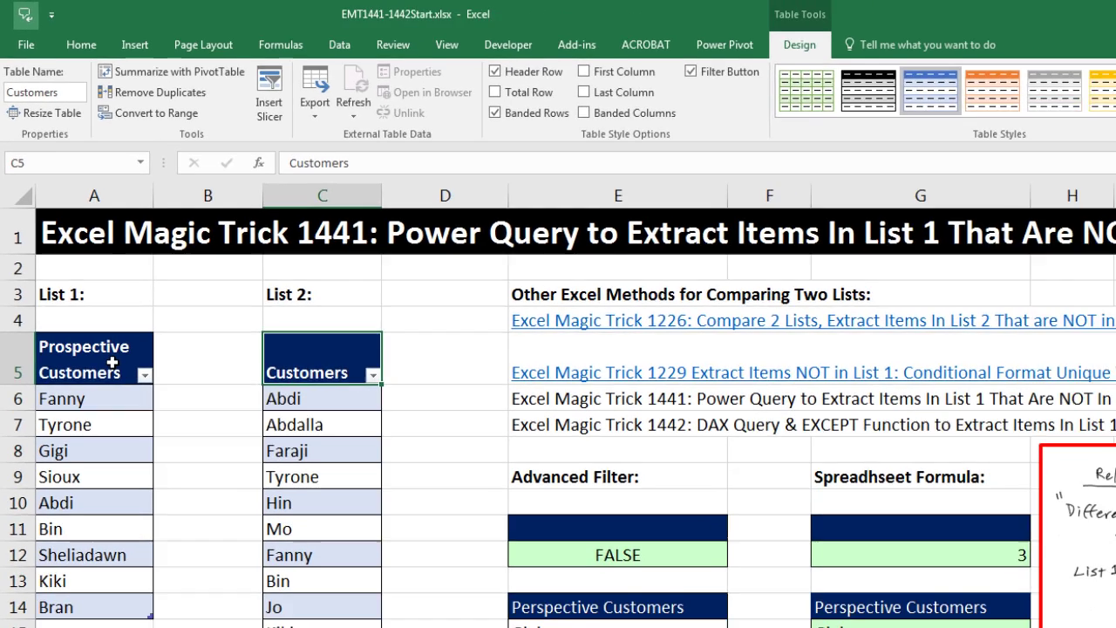
Create a Power Query query from the Prospective Customers table and load it as a connection only
{"action": "left_click", "coordinate": [140, 451]}
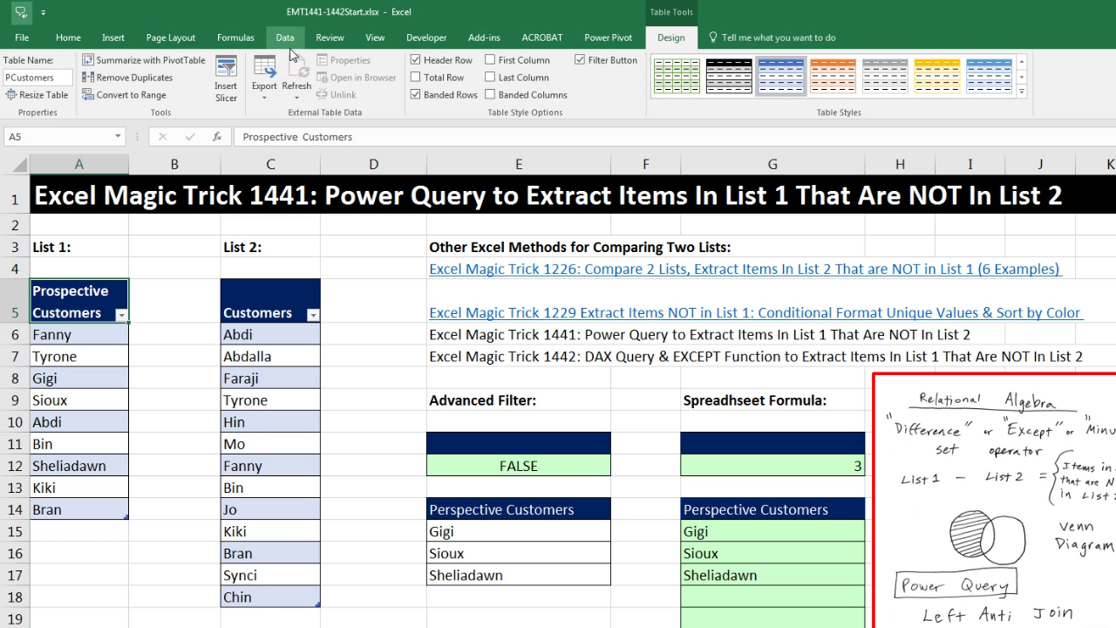
{"action": "left_click", "coordinate": [287, 40]}
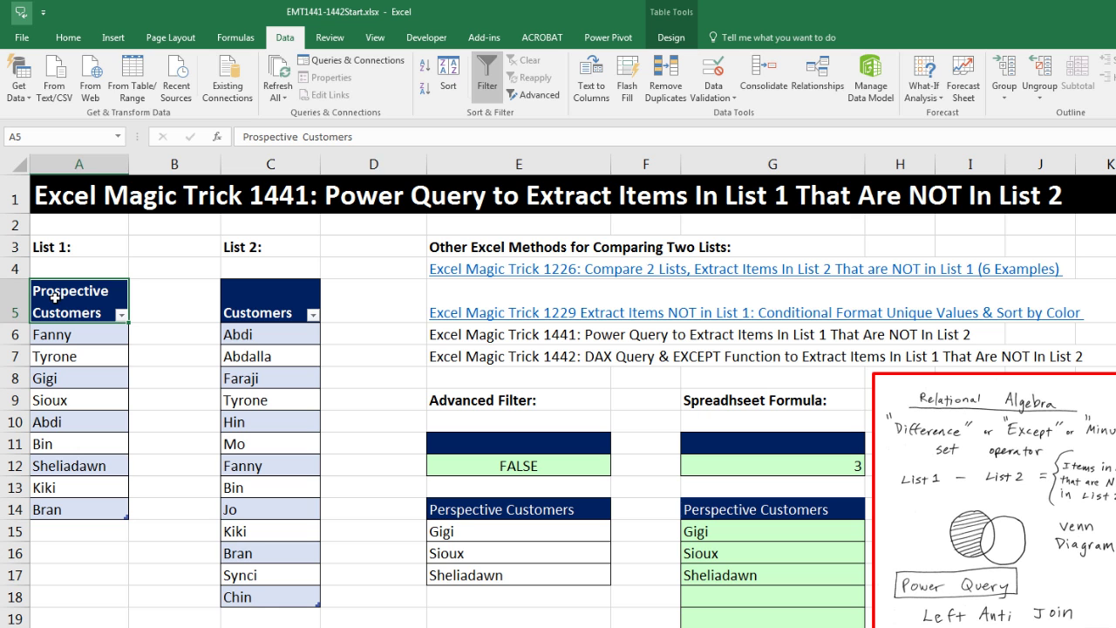
{"action": "left_click", "coordinate": [138, 87]}
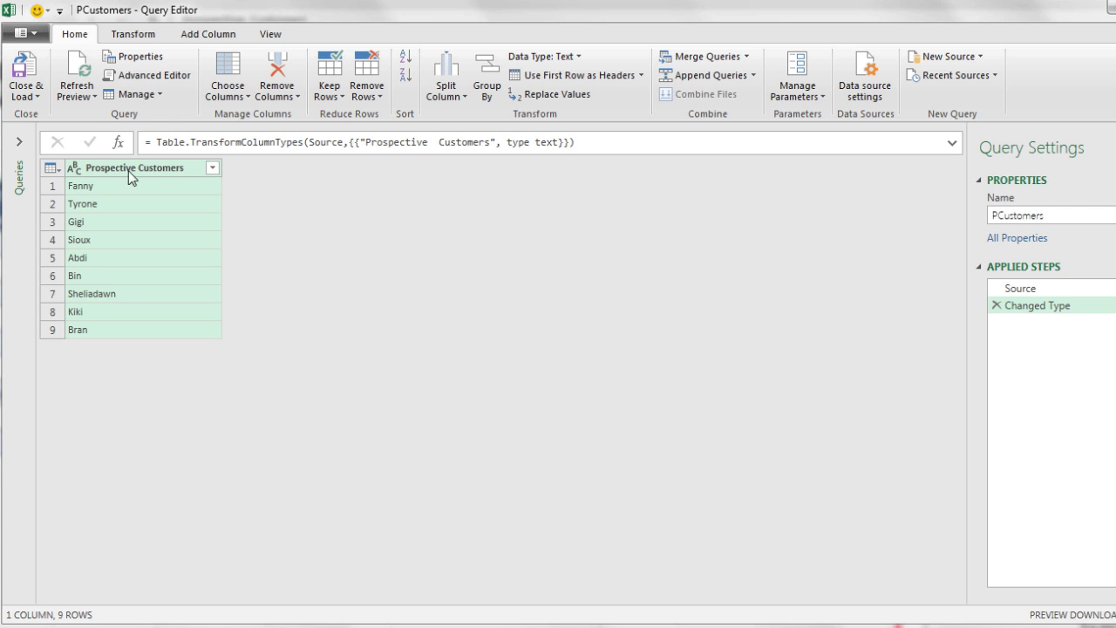
{"action": "left_click", "coordinate": [36, 93]}
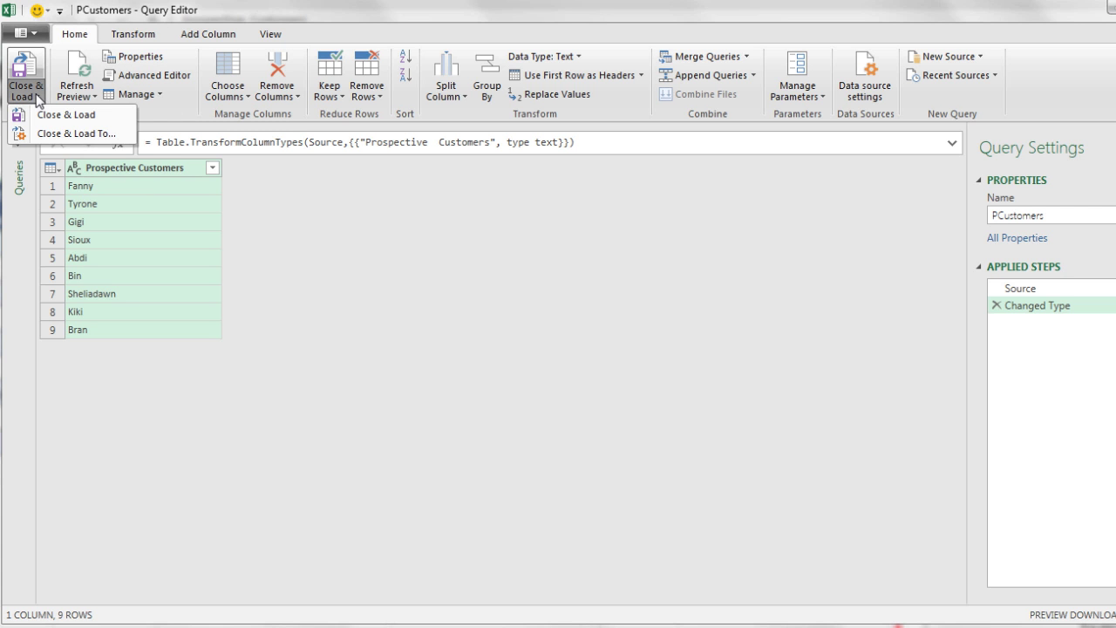
{"action": "left_click", "coordinate": [70, 133]}
{"action": "left_click_drag", "start_coordinate": [608, 87], "coordinate": [250, 175]}
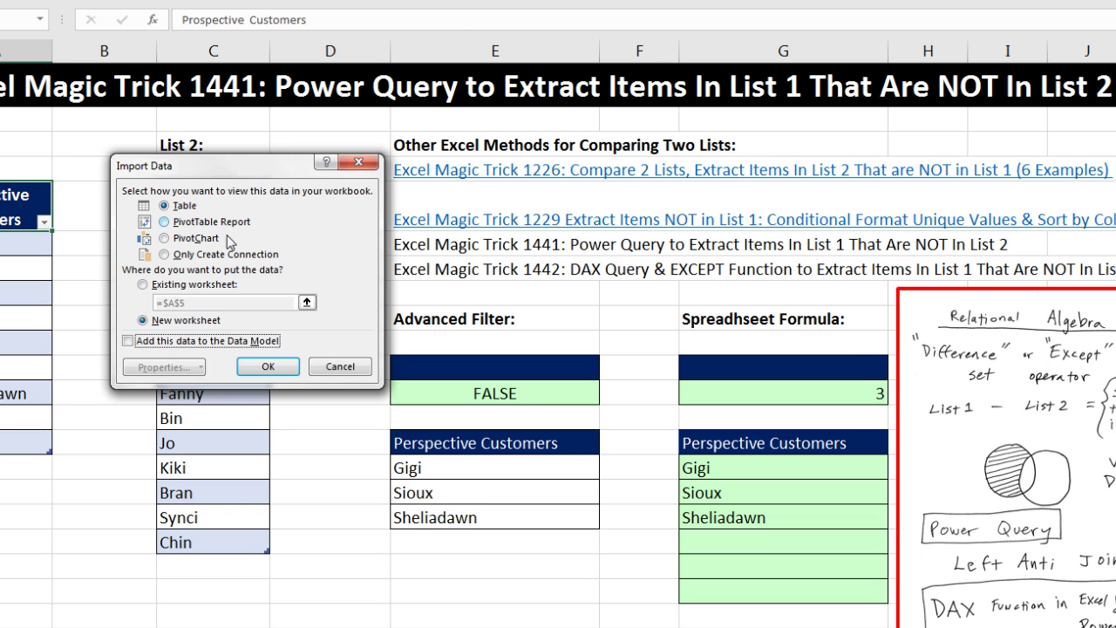
{"action": "left_click", "coordinate": [165, 255]}
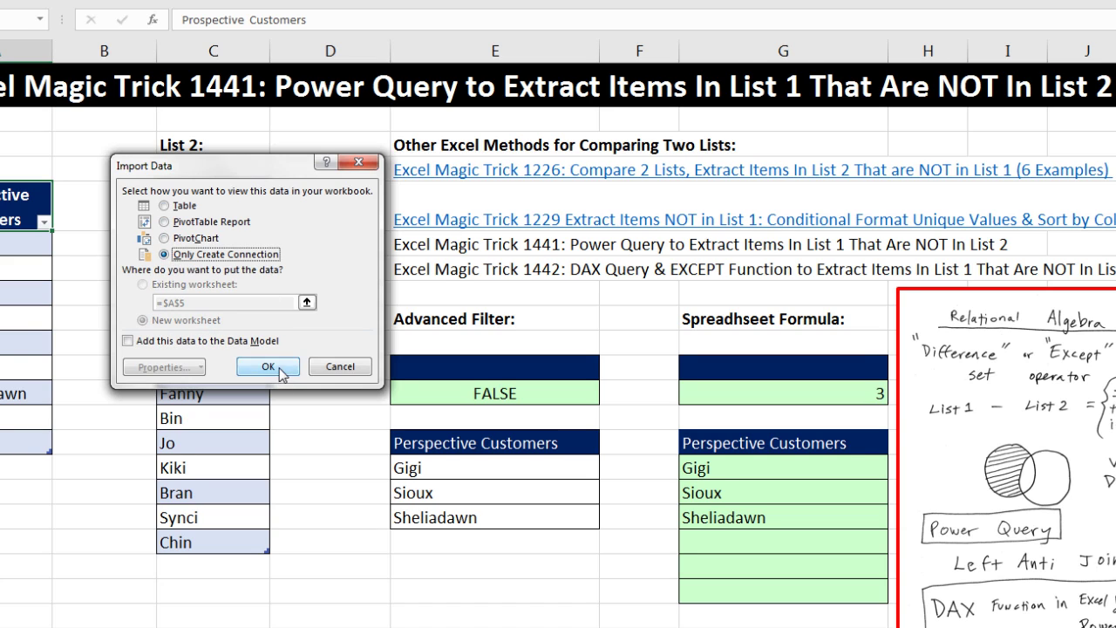
{"action": "left_click", "coordinate": [277, 367]}
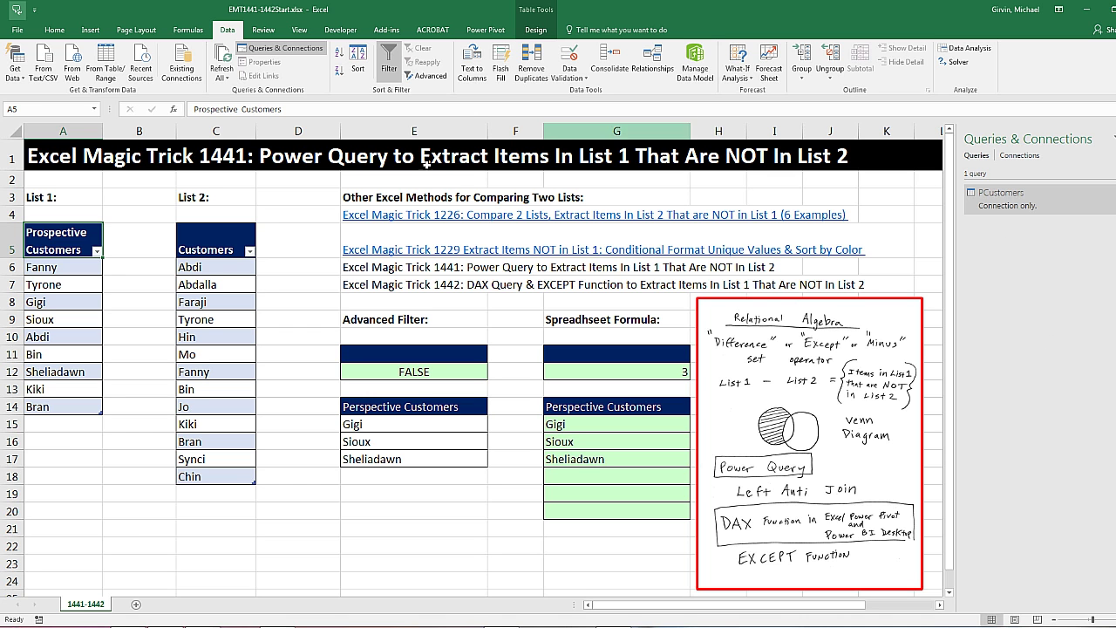
Create a second query from the List 2 Customers table and load it as a connection only
{"action": "left_click", "coordinate": [216, 232]}
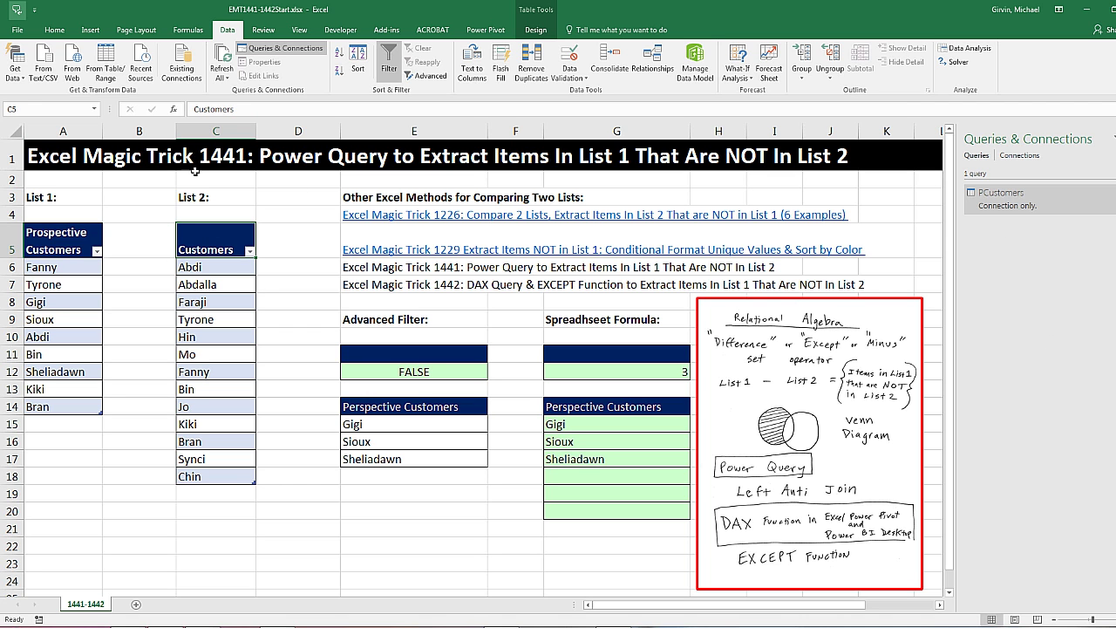
{"action": "left_click", "coordinate": [112, 67]}
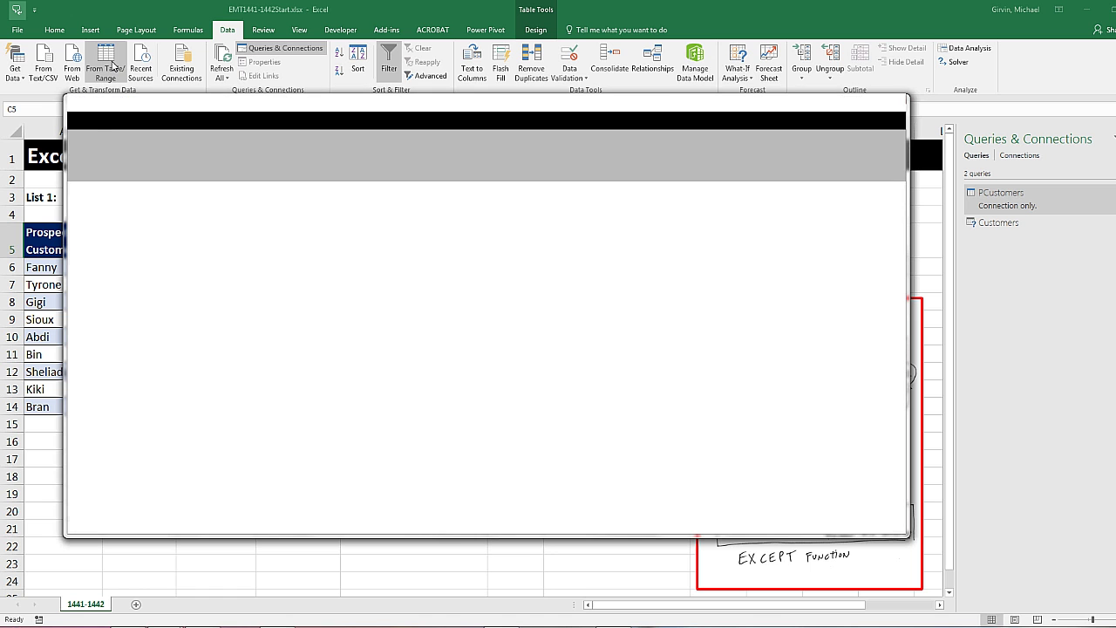
{"action": "left_click", "coordinate": [91, 164]}
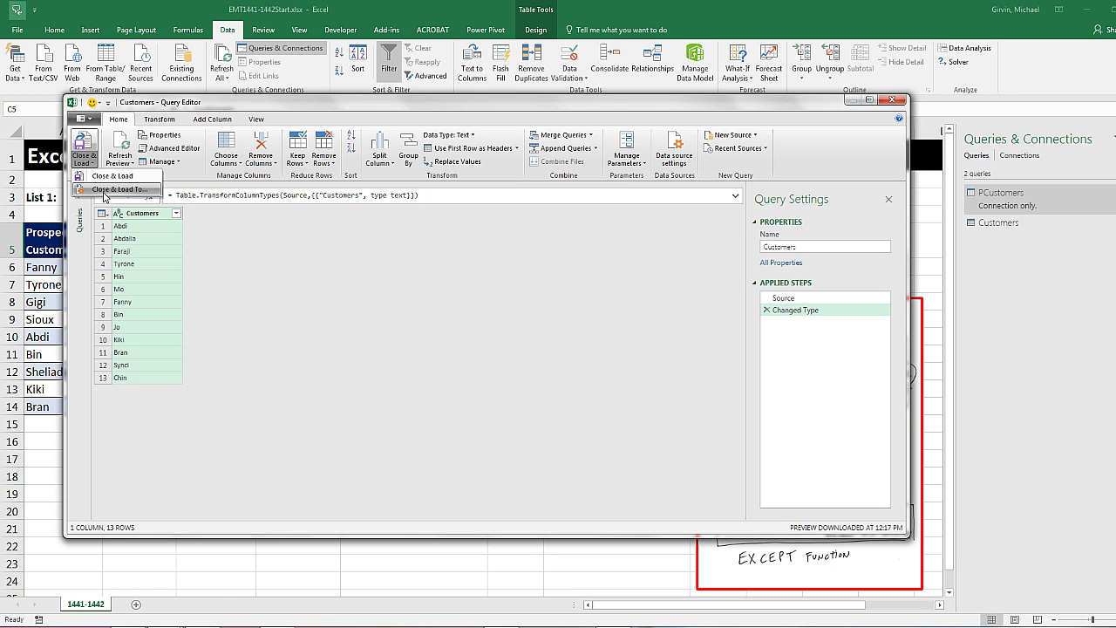
{"action": "left_click", "coordinate": [103, 190]}
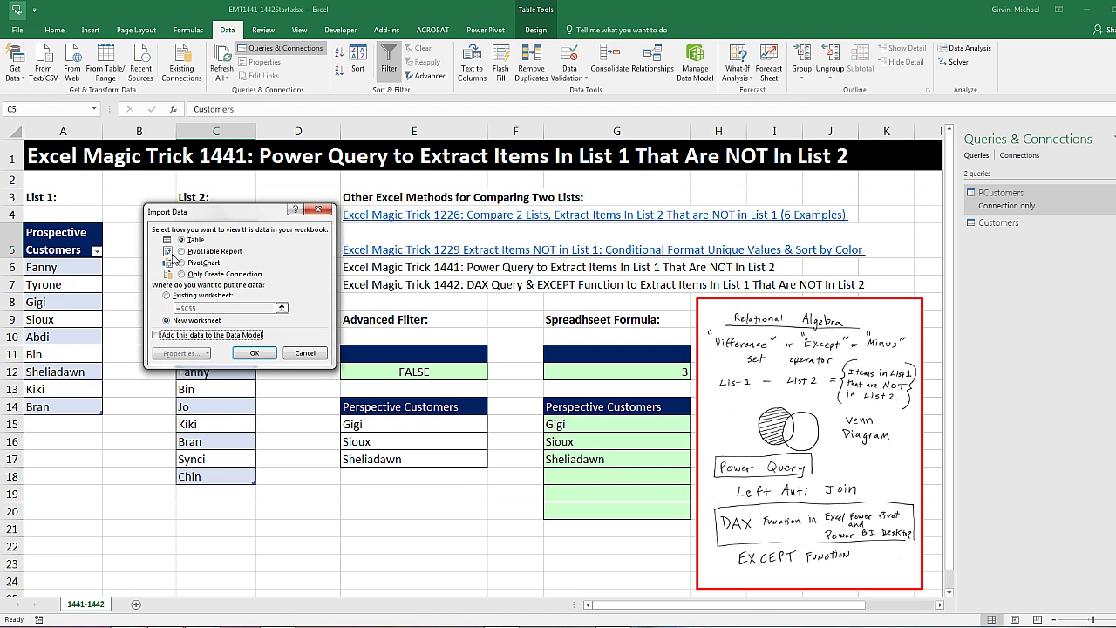
{"action": "left_click", "coordinate": [182, 275]}
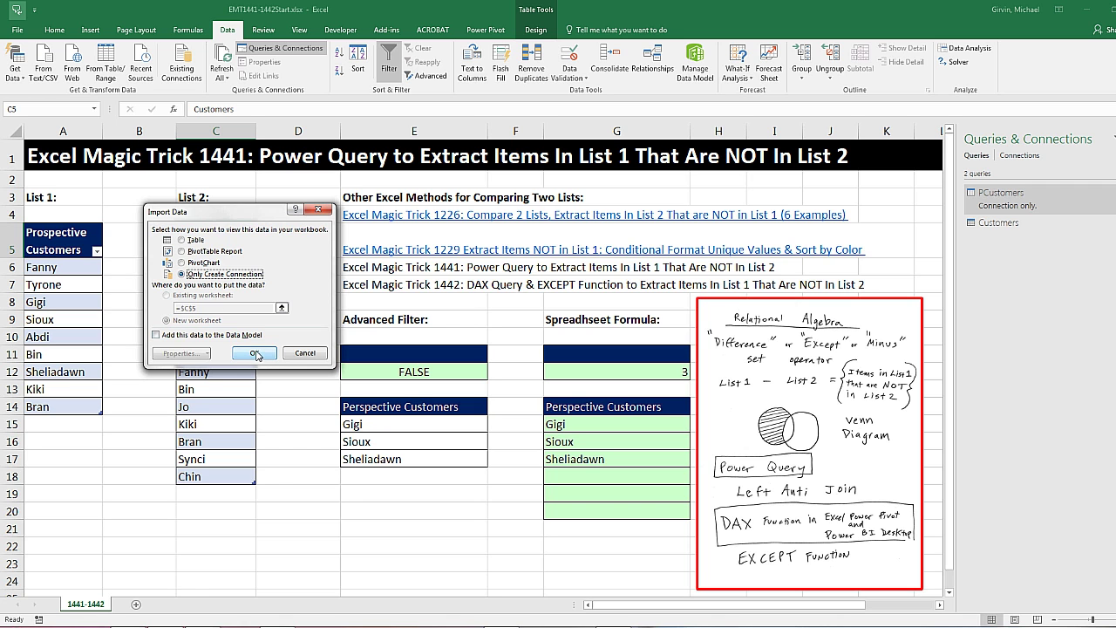
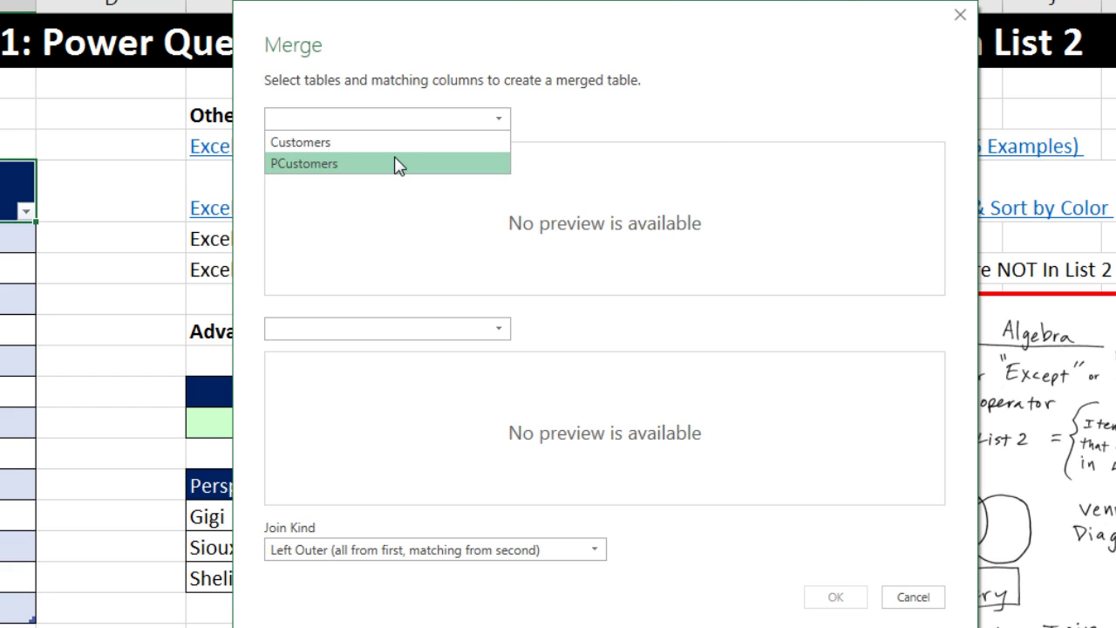
Set up a merge with PCustomers as the first table and Customers as the second, matching the Prospective Customers and Customers columns
{"action": "left_click", "coordinate": [397, 164]}
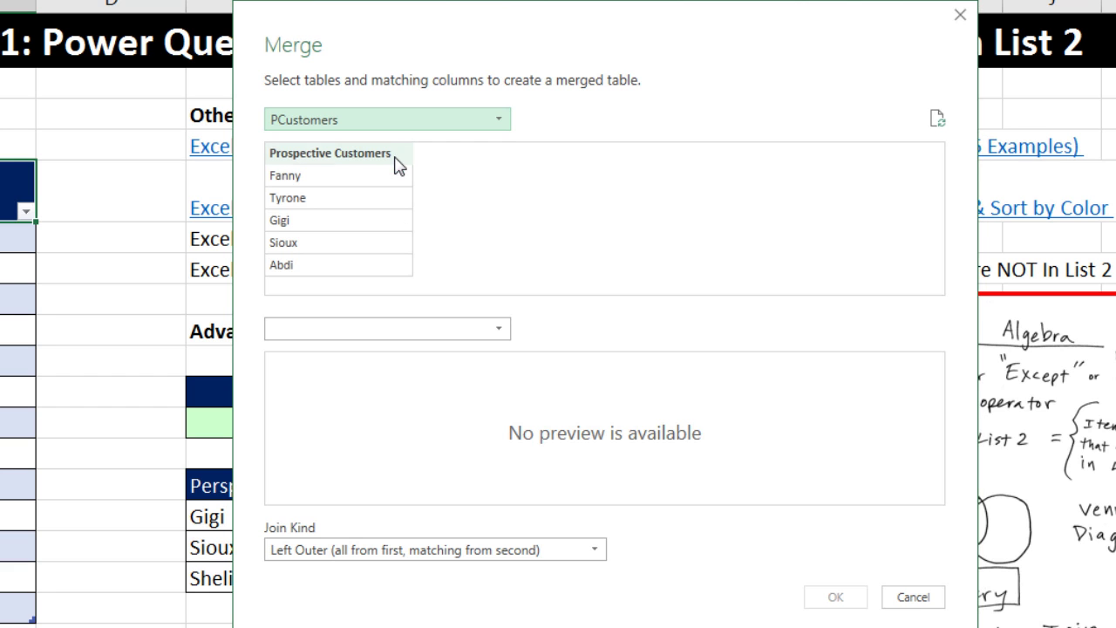
{"action": "left_click", "coordinate": [395, 330]}
{"action": "left_click", "coordinate": [376, 353]}
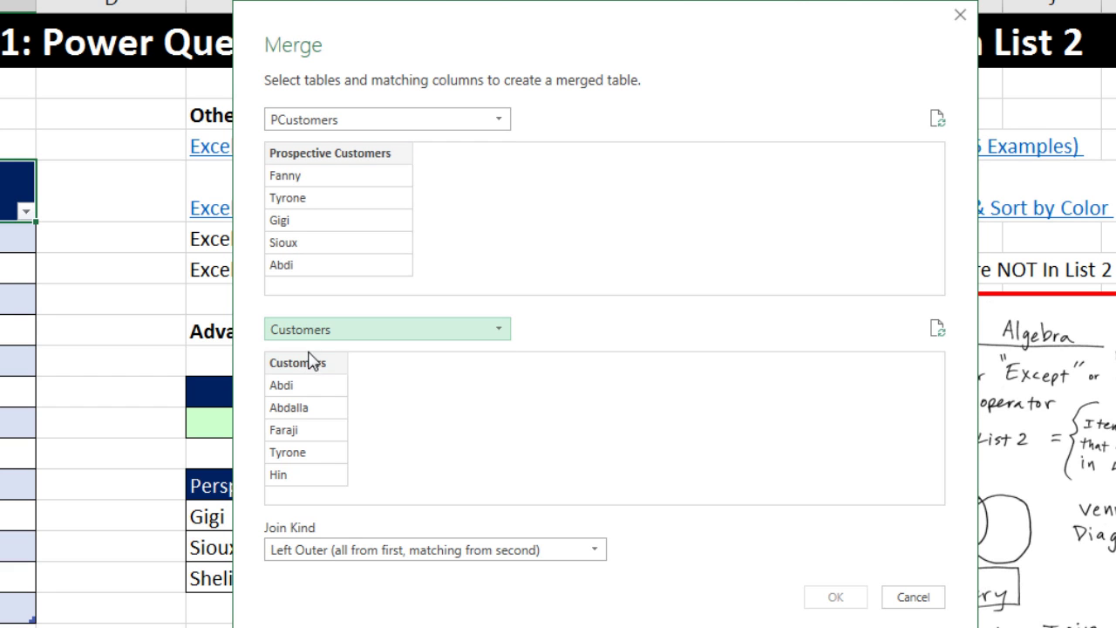
{"action": "left_click", "coordinate": [321, 157]}
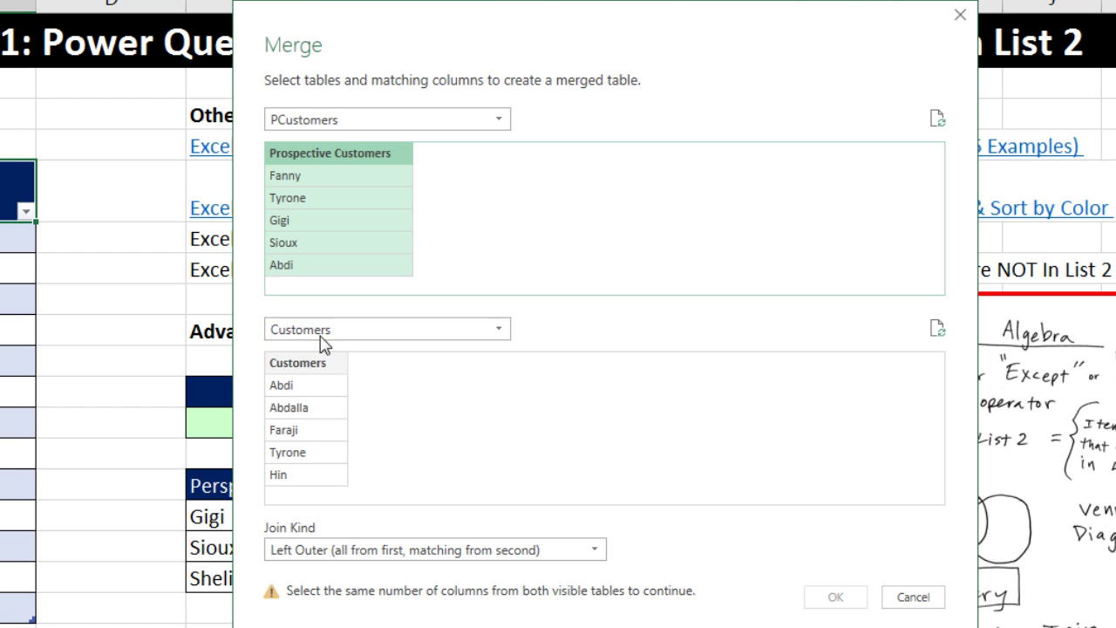
{"action": "left_click", "coordinate": [317, 367]}
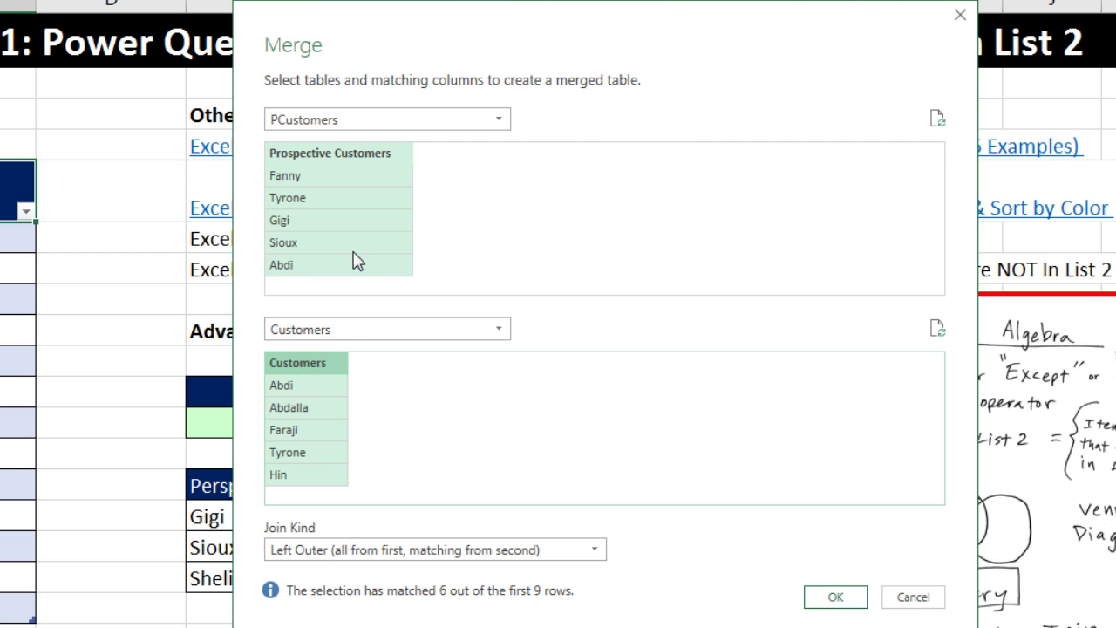
Set the join kind to Left Anti (rows only in first) and create the merged query
{"action": "left_click", "coordinate": [318, 480]}
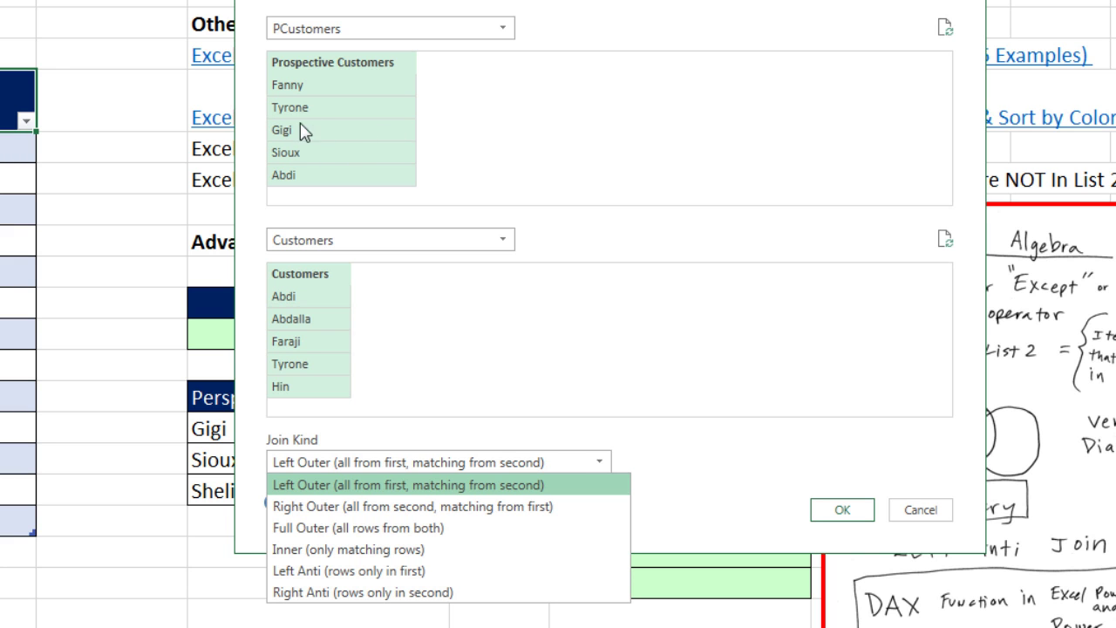
{"action": "left_click", "coordinate": [369, 571]}
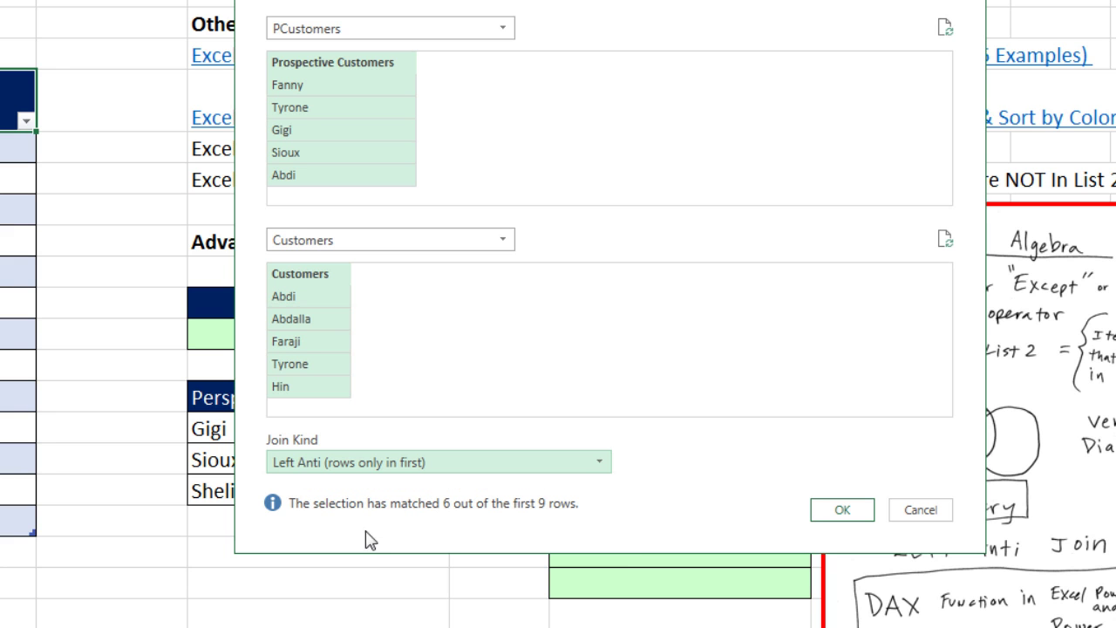
{"action": "left_click", "coordinate": [830, 512]}
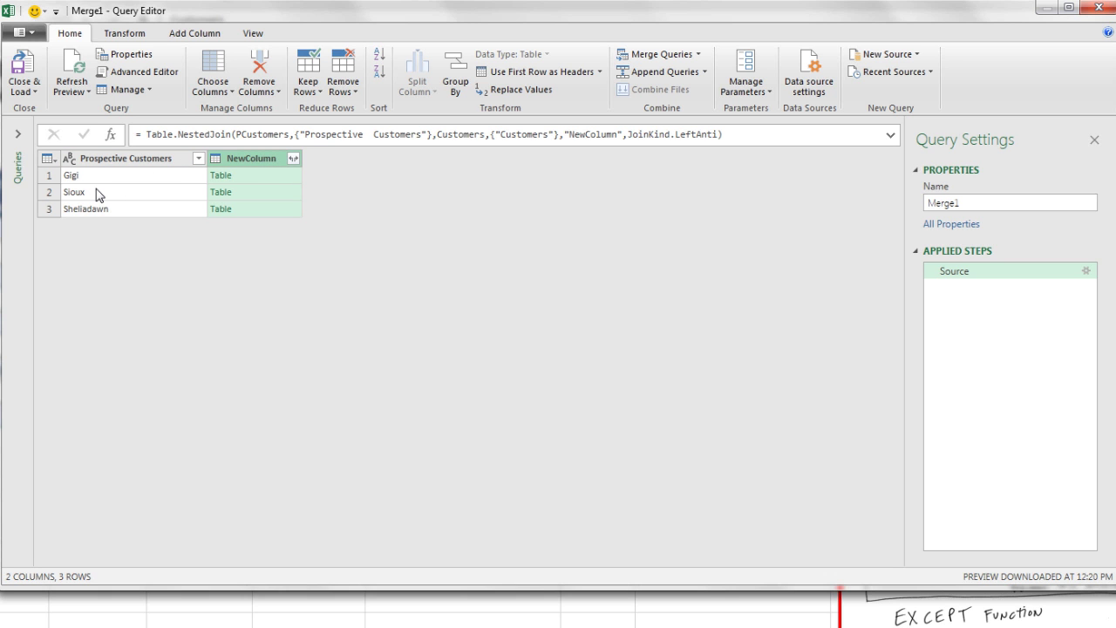
Remove NewColumn from the merged query and rename the query as ItemsNotInList2
{"action": "right_click", "coordinate": [247, 161]}
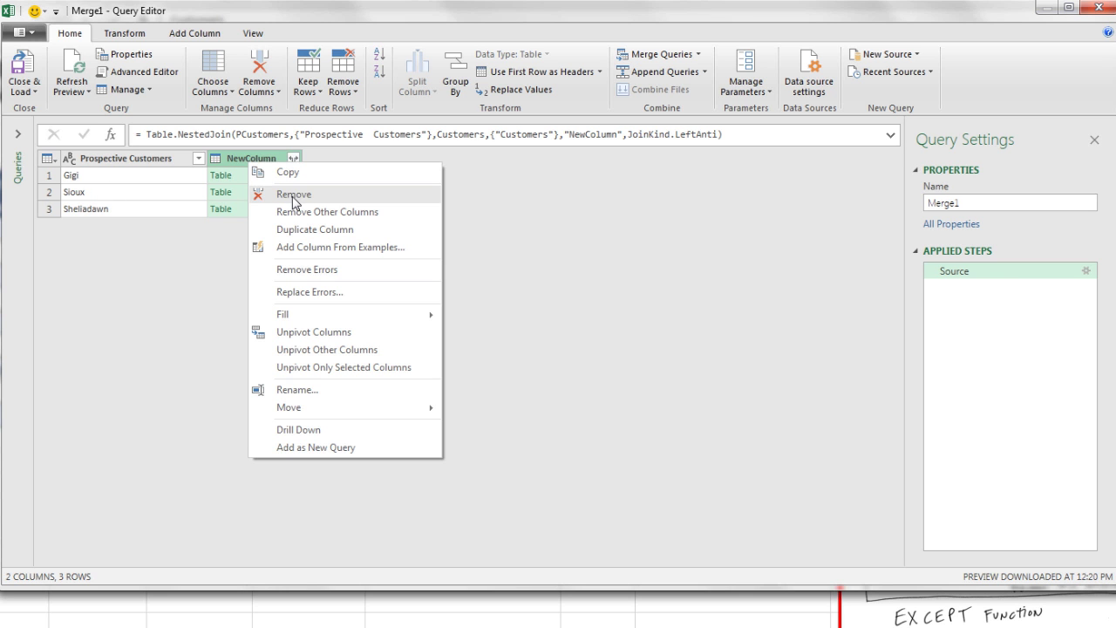
{"action": "left_click", "coordinate": [293, 196]}
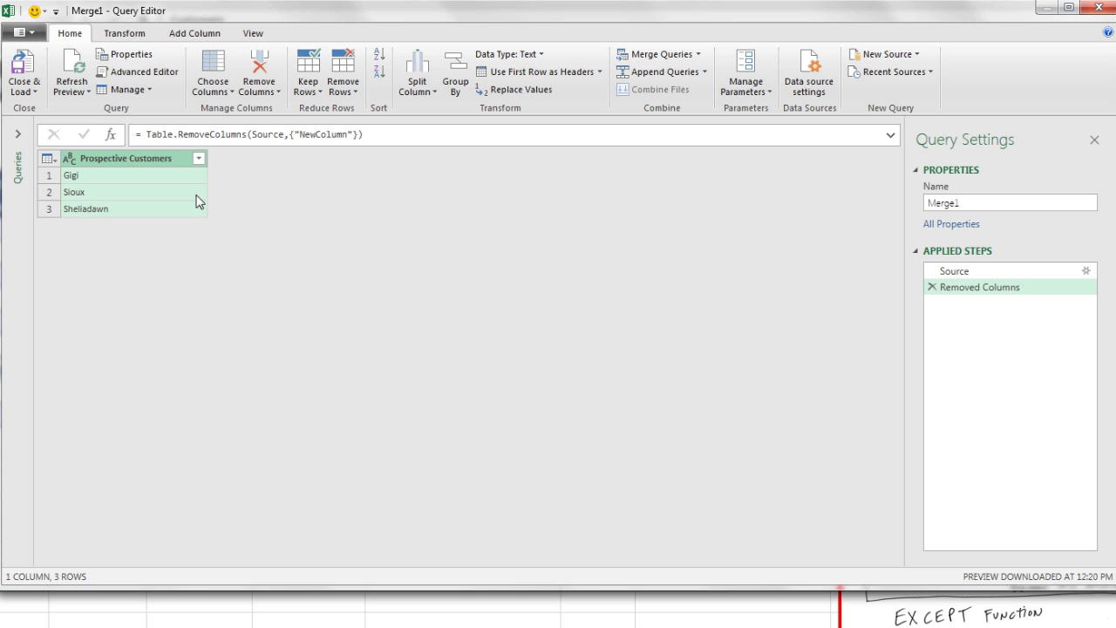
{"action": "left_click_drag", "start_coordinate": [989, 206], "coordinate": [890, 212]}
{"action": "type", "text": "ItemsNotInList2"}
{"action": "key", "text": "Return"}
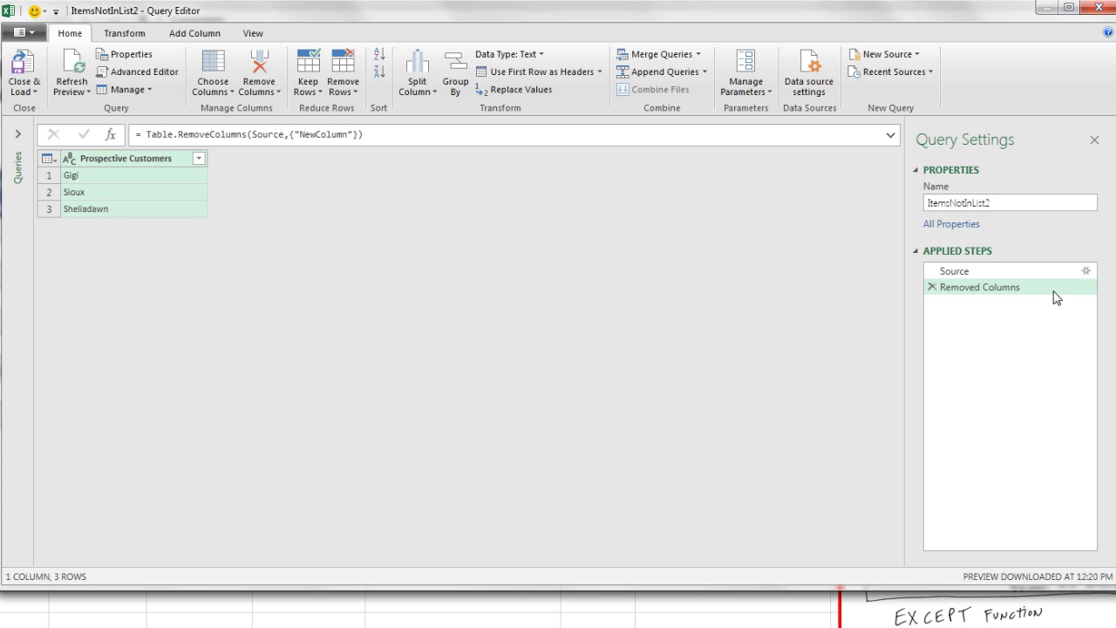
Load the ItemsNotInList2 query as a table on the existing worksheet, starting at cell E20
{"action": "left_click", "coordinate": [39, 94]}
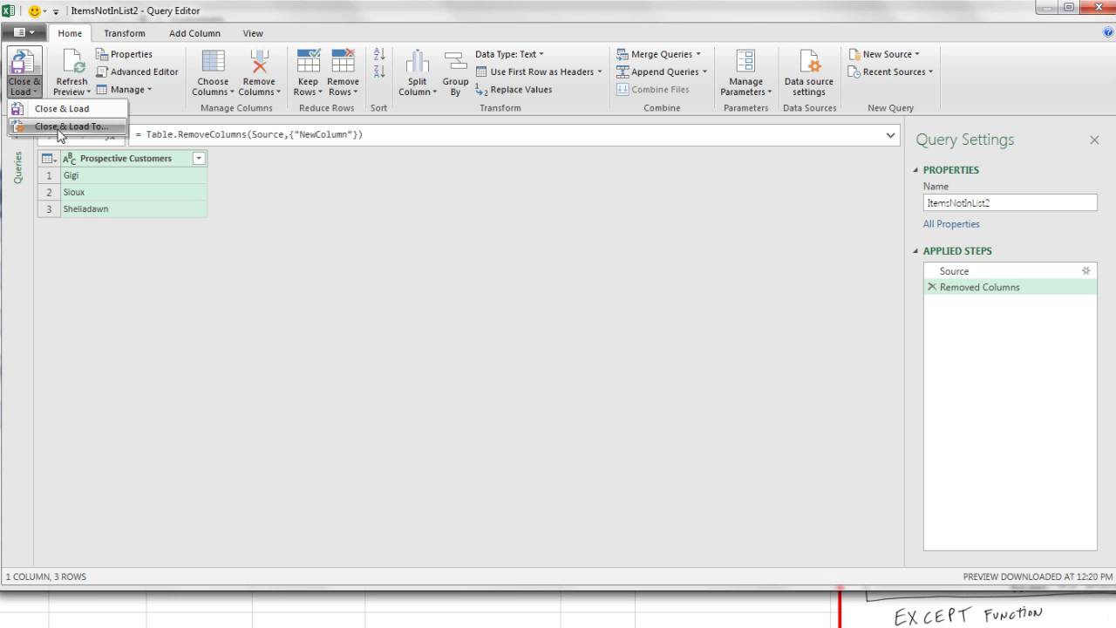
{"action": "left_click", "coordinate": [59, 127]}
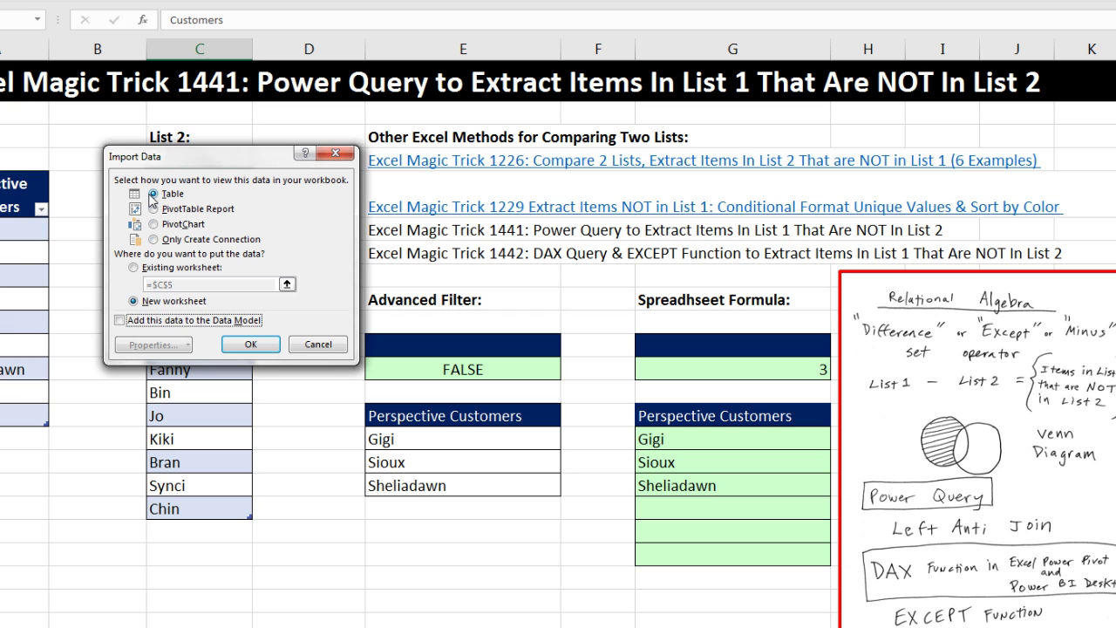
{"action": "left_click", "coordinate": [133, 267]}
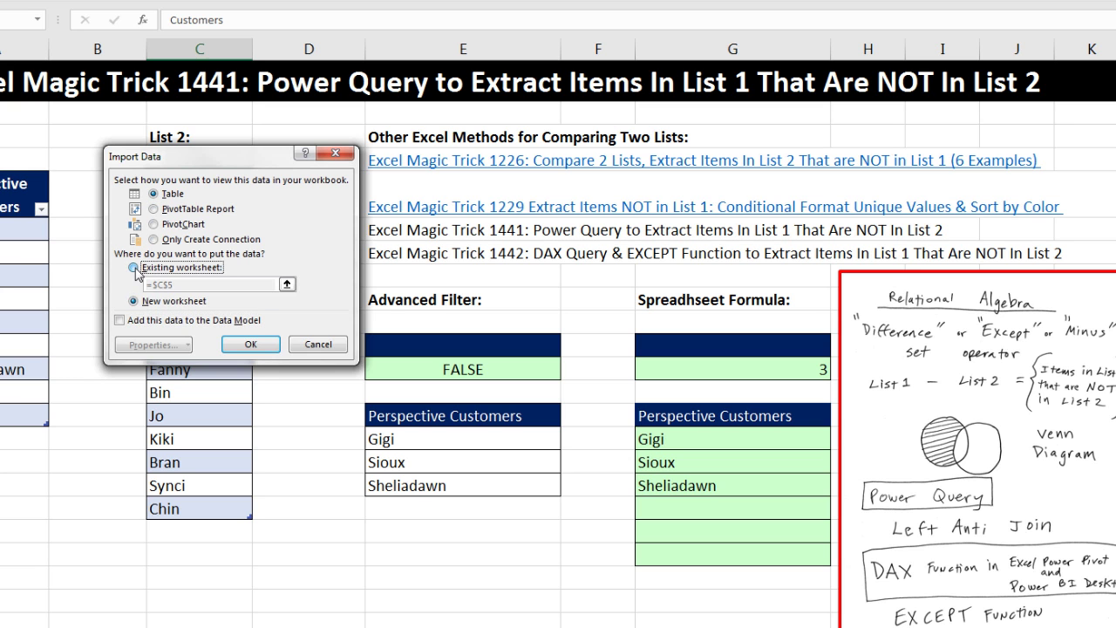
{"action": "left_click", "coordinate": [287, 286]}
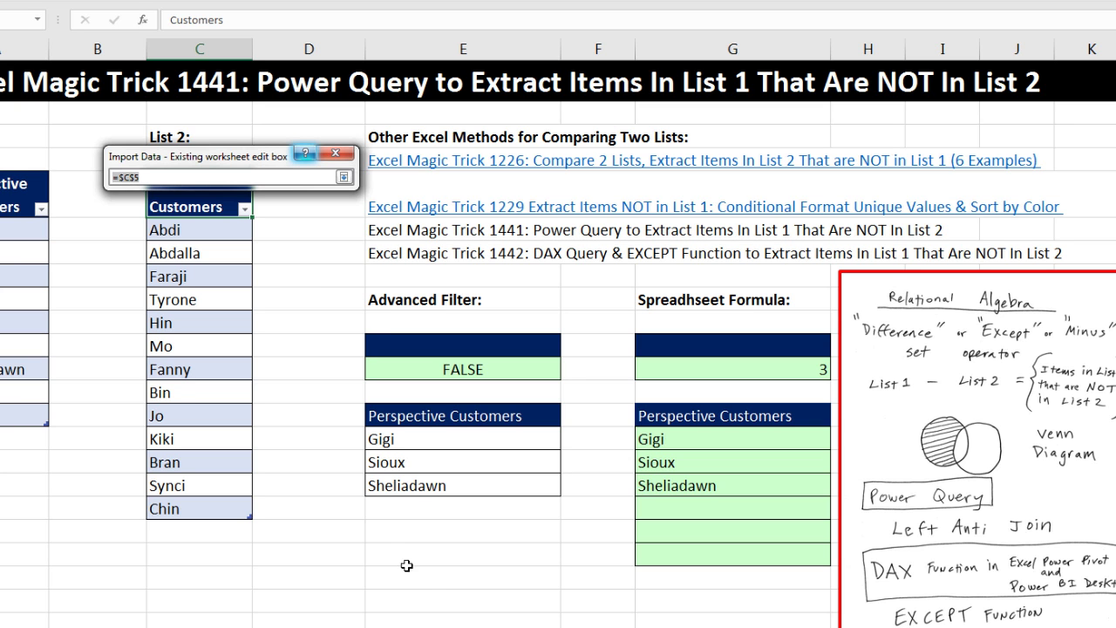
{"action": "left_click", "coordinate": [381, 551]}
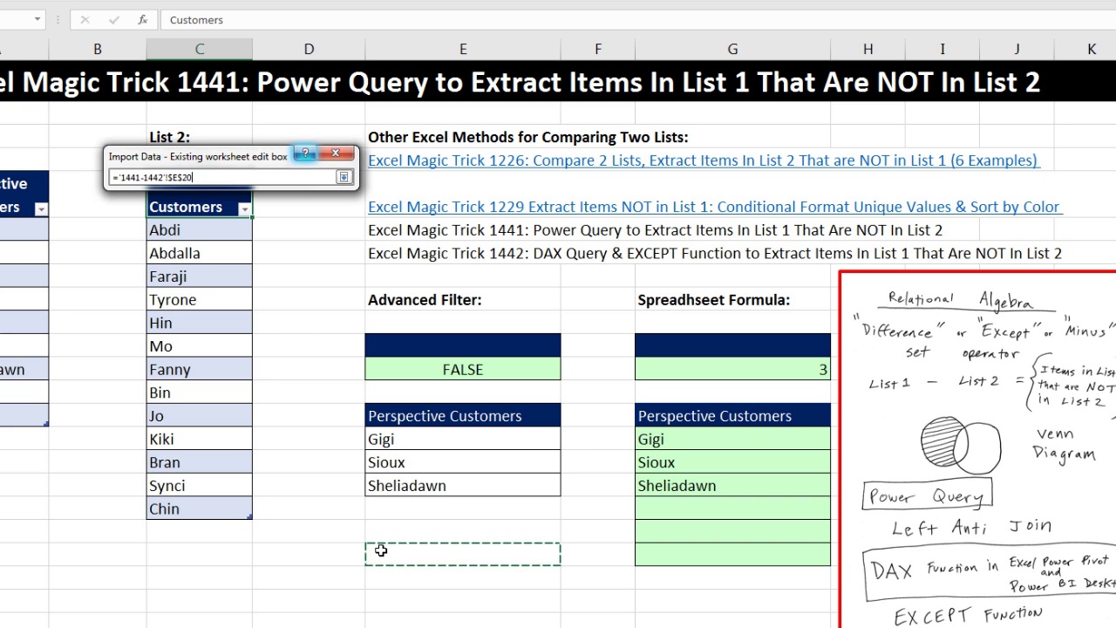
{"action": "left_click", "coordinate": [345, 178]}
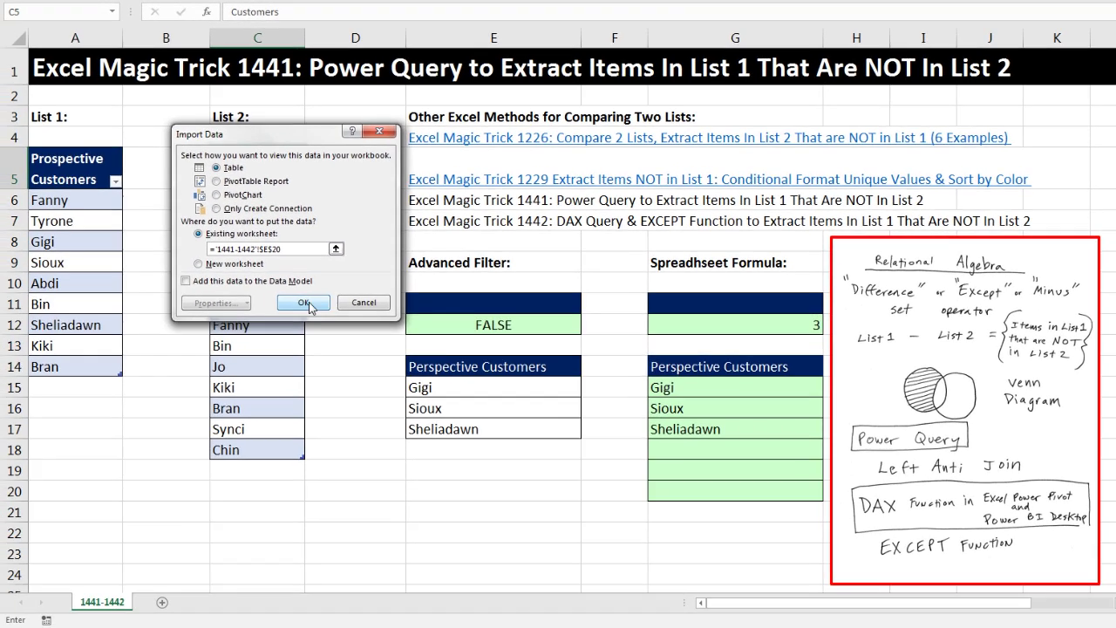
{"action": "left_click", "coordinate": [307, 303]}
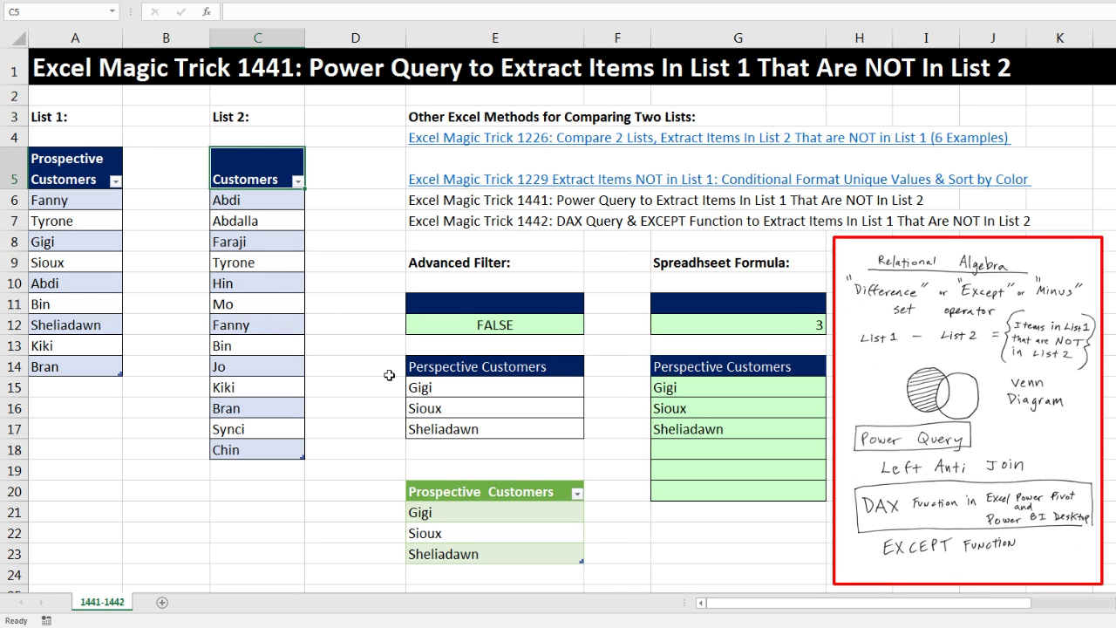
Add the first extracted prospective customer's name as a new row in C19 of List 2, and refresh the query's output table
{"action": "key", "text": "ctrl+Down"}
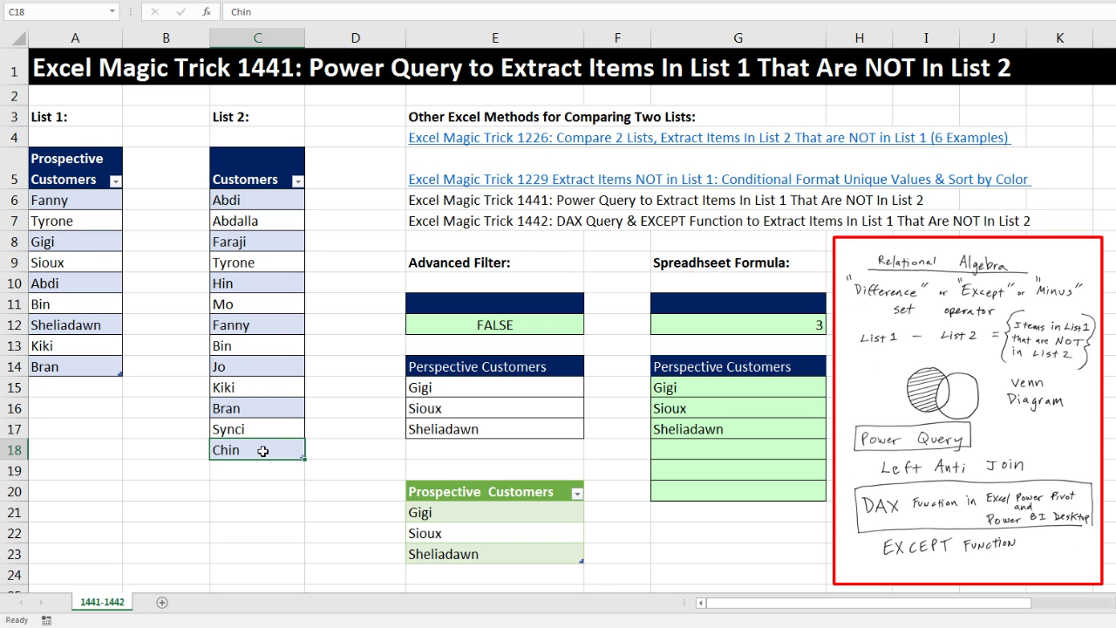
{"action": "key", "text": "Tab"}
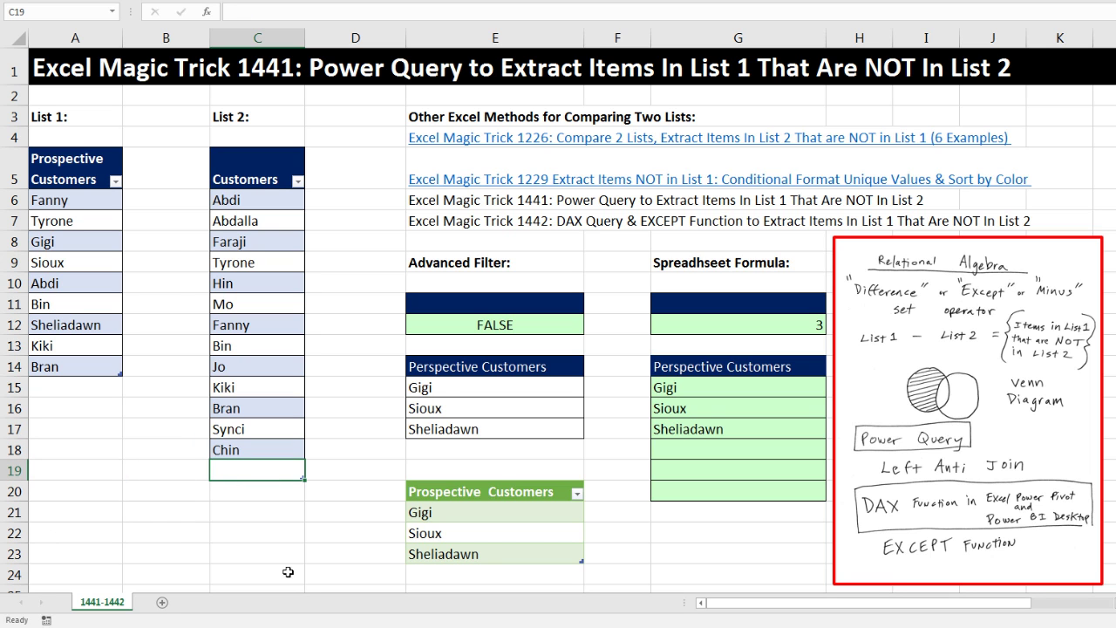
{"action": "type", "text": "Gigi"}
{"action": "key", "text": "Return"}
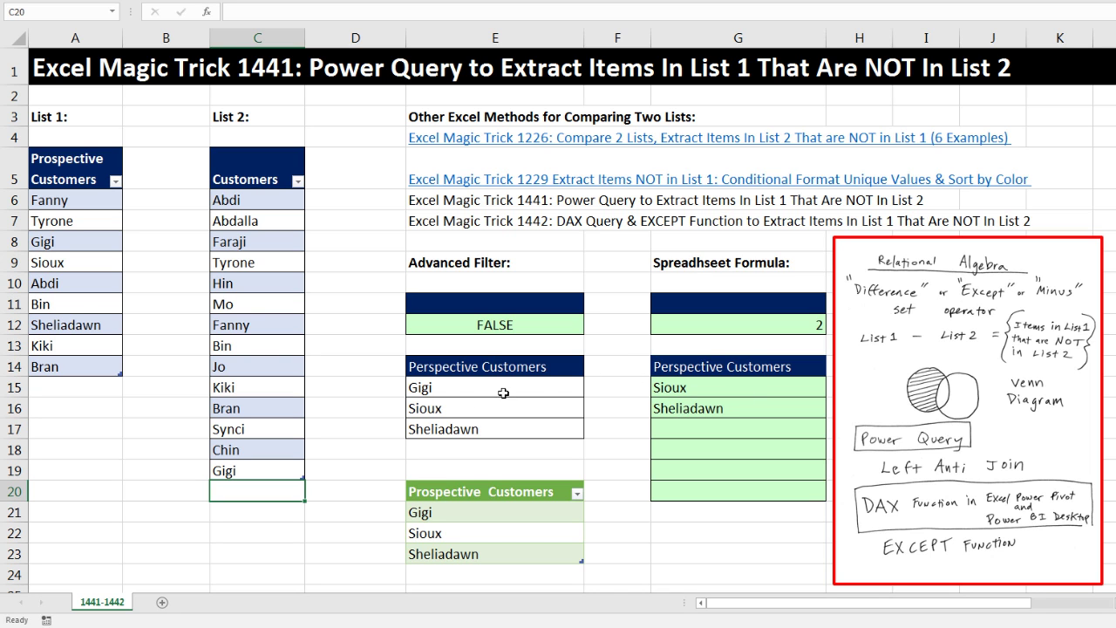
{"action": "right_click", "coordinate": [447, 514]}
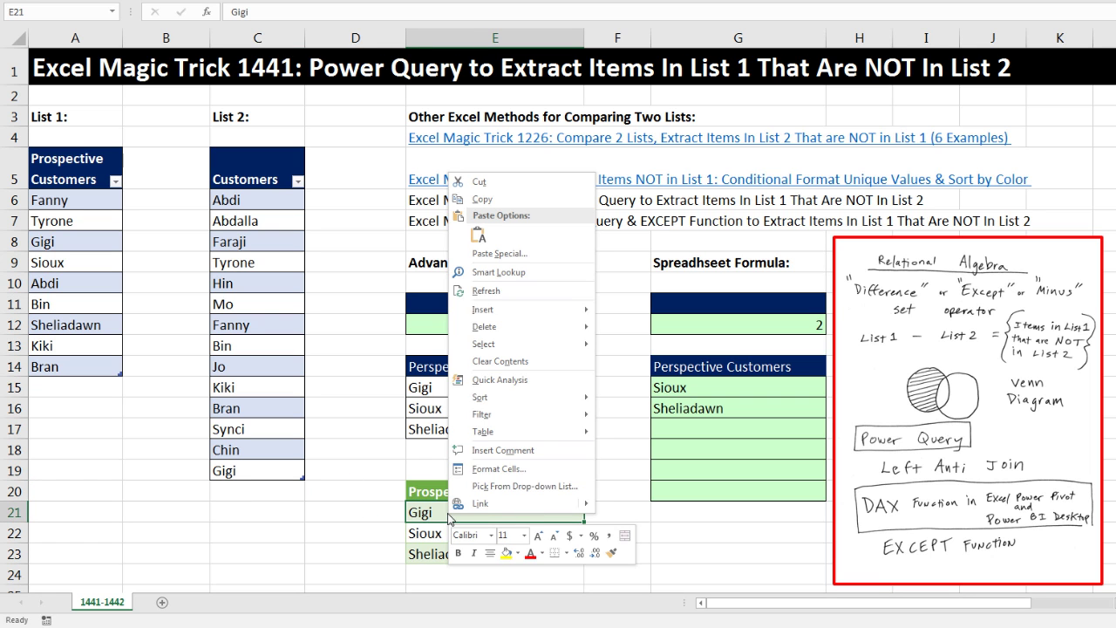
{"action": "left_click", "coordinate": [495, 298]}
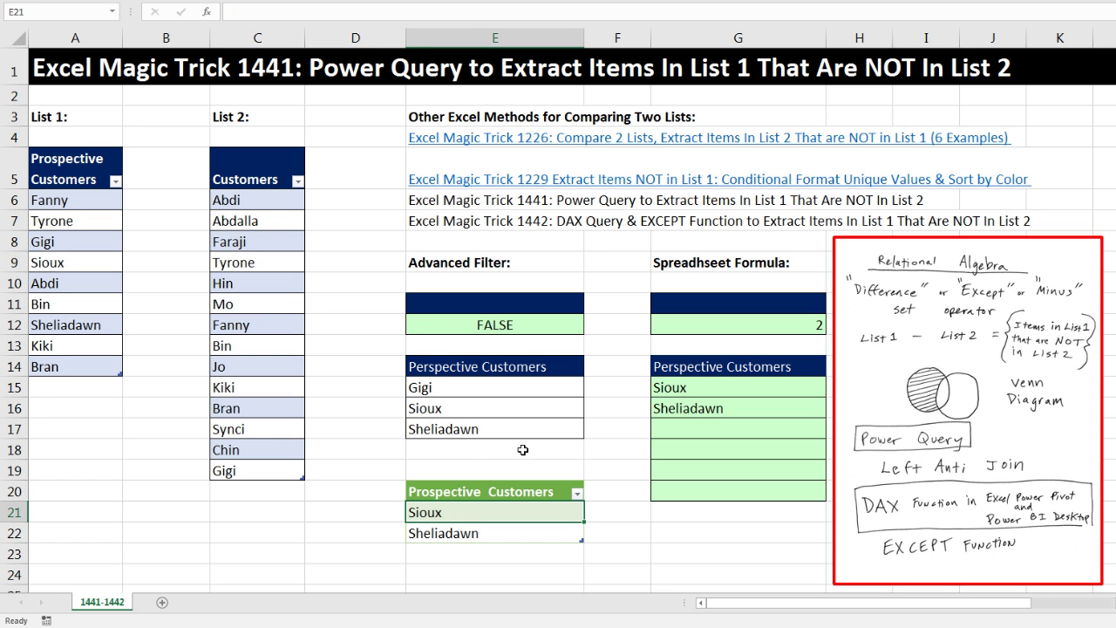